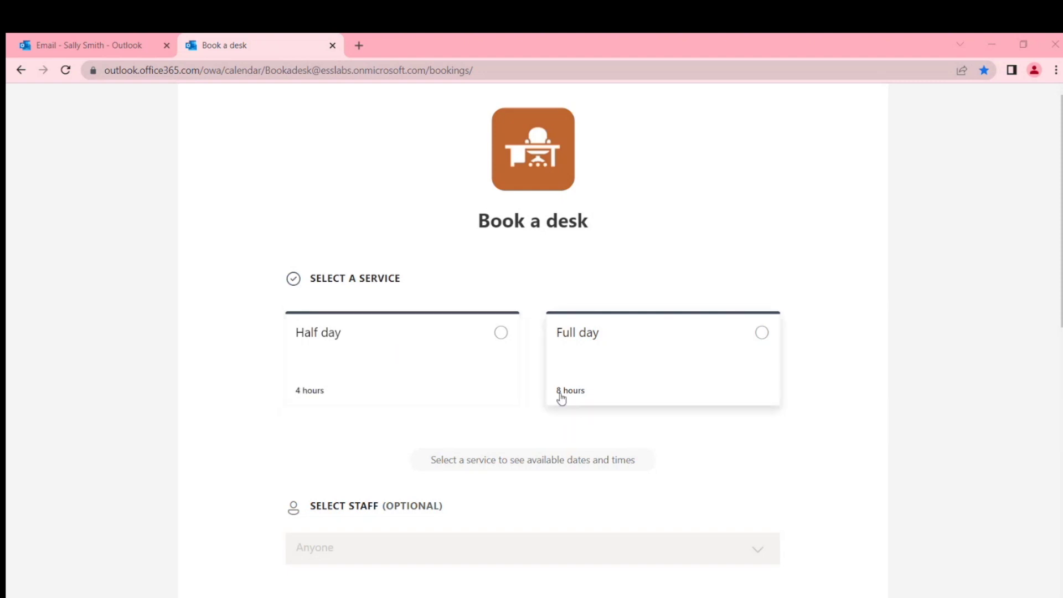
- Select the Full day (8 hours) service card for the desk booking
{"action": "scroll", "coordinate": [815, 216], "scroll_direction": "down", "scroll_amount": 3}
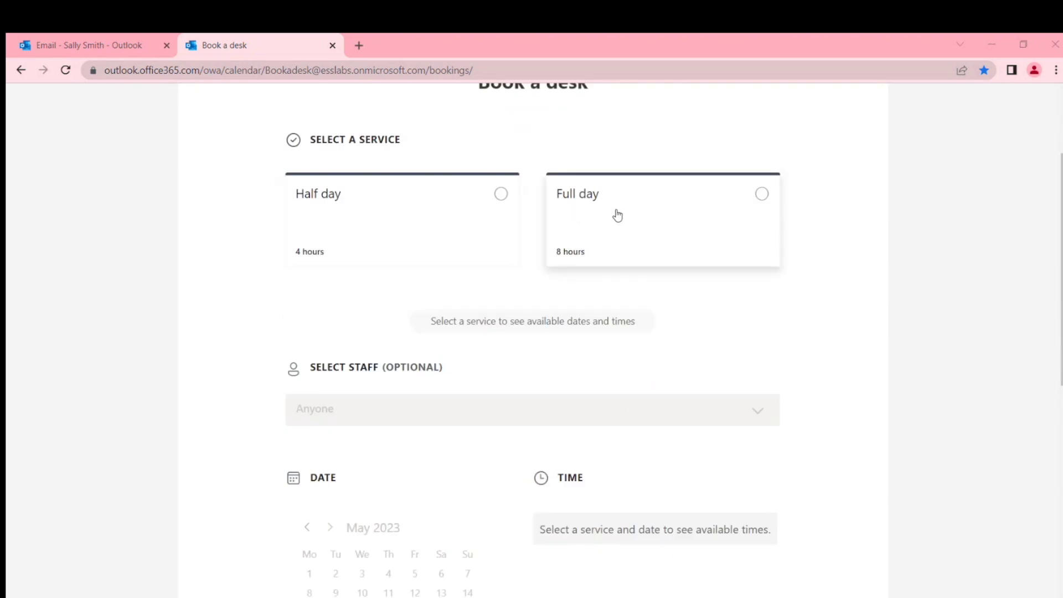
{"action": "left_click", "coordinate": [762, 198]}
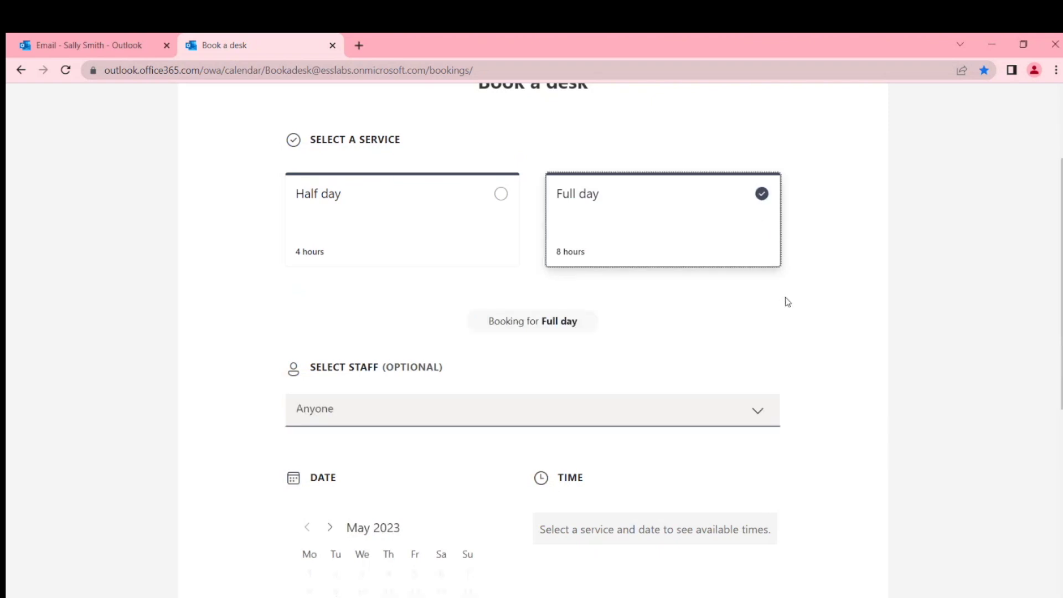
- Show the Select Staff list of Desk 001 to Desk 005, all marked Available
{"action": "scroll", "coordinate": [816, 294], "scroll_direction": "down", "scroll_amount": 1}
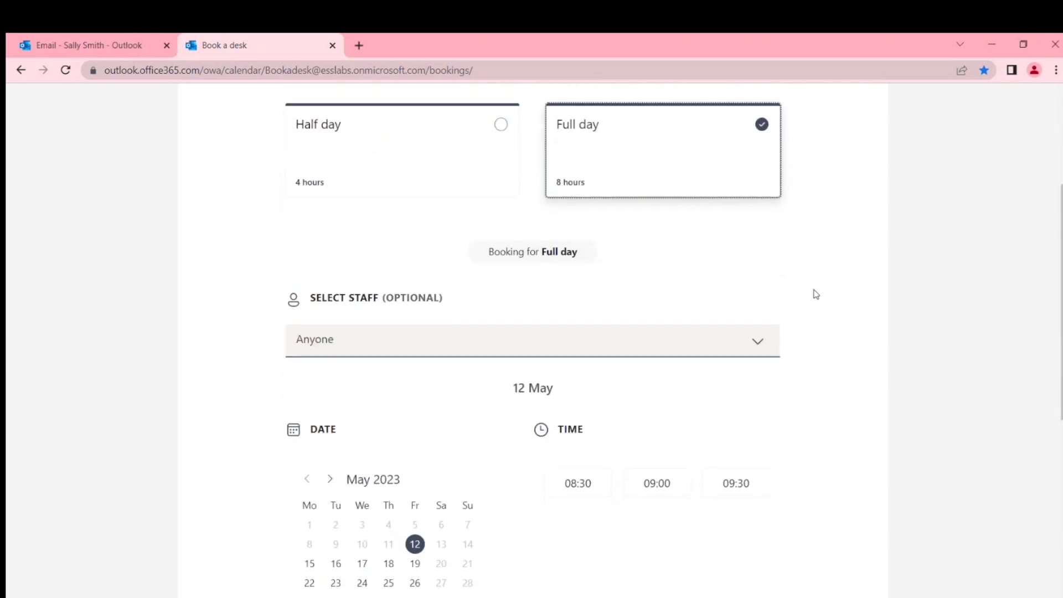
{"action": "left_click", "coordinate": [313, 298]}
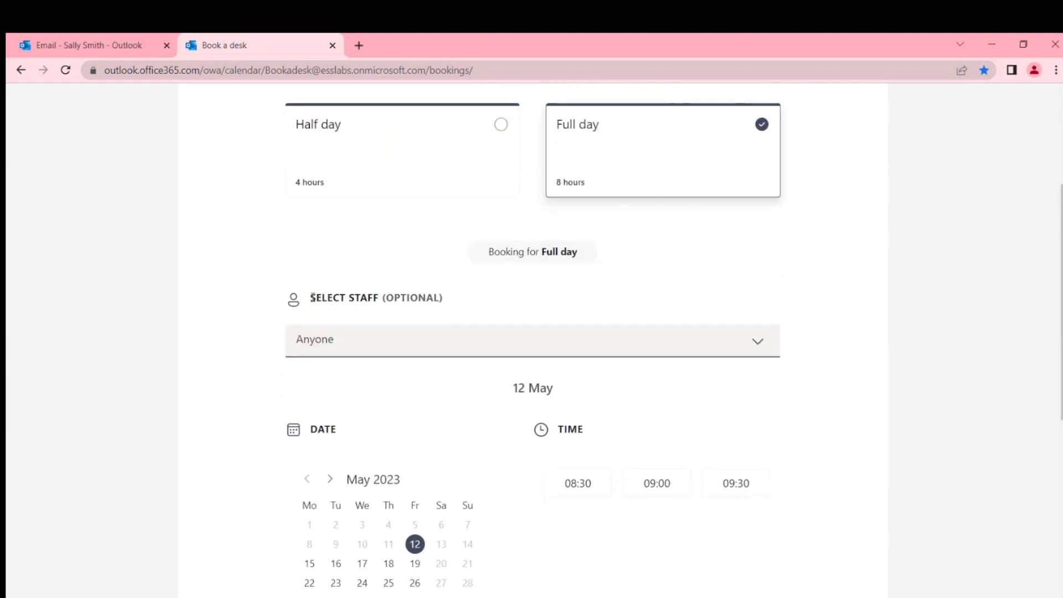
{"action": "left_click_drag", "start_coordinate": [313, 297], "coordinate": [397, 320]}
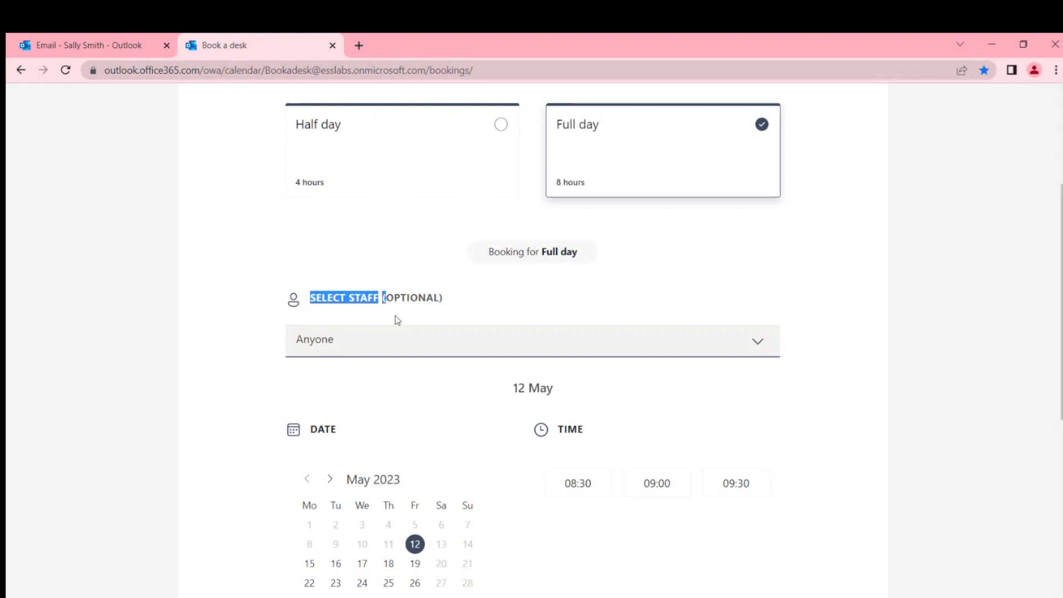
{"action": "scroll", "coordinate": [444, 297], "scroll_direction": "up", "scroll_amount": 4}
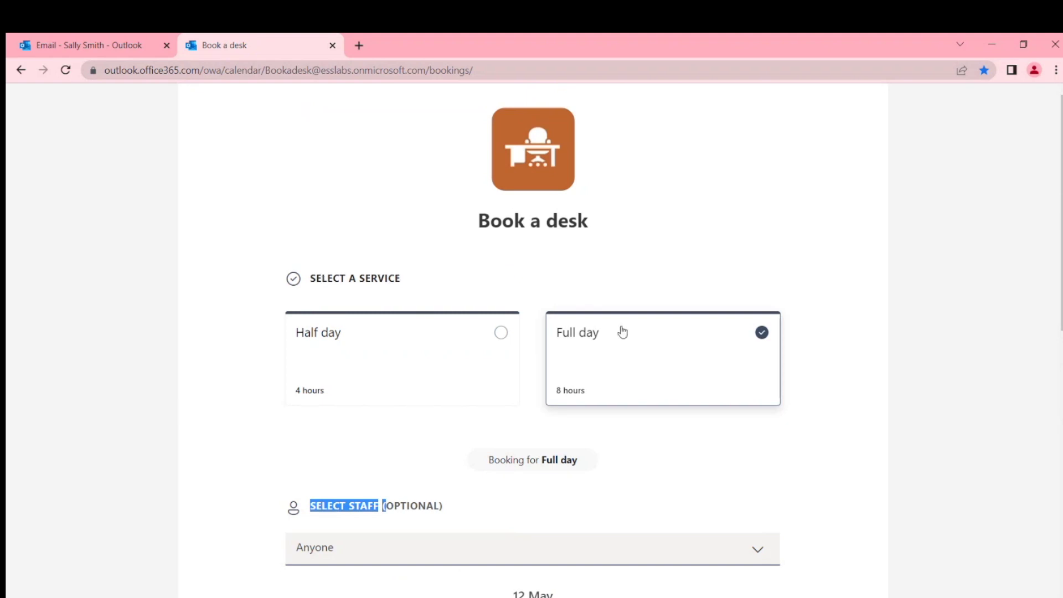
{"action": "scroll", "coordinate": [699, 337], "scroll_direction": "down", "scroll_amount": 1}
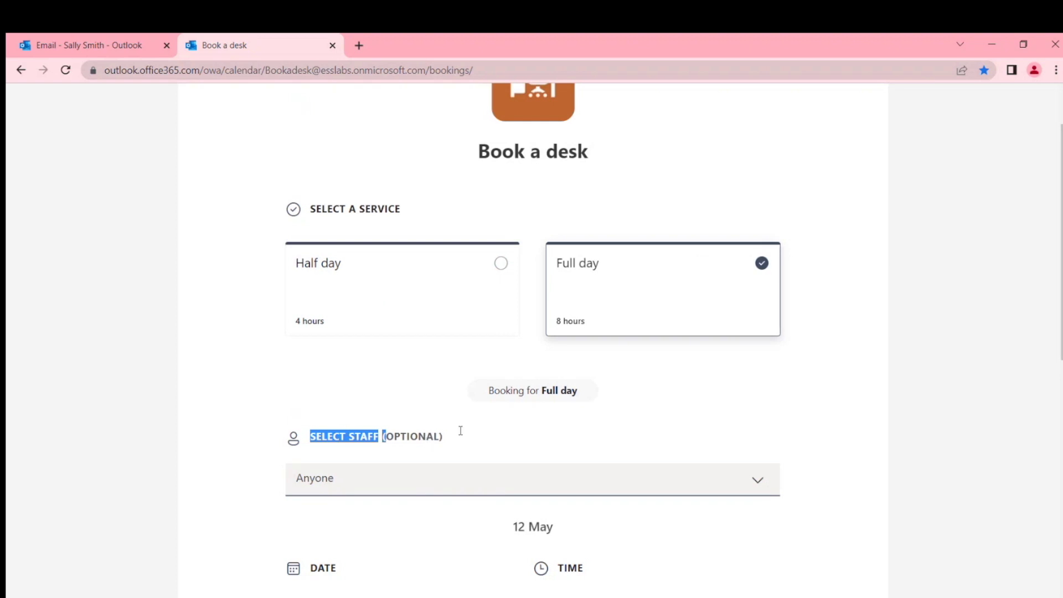
{"action": "scroll", "coordinate": [613, 404], "scroll_direction": "down", "scroll_amount": 2}
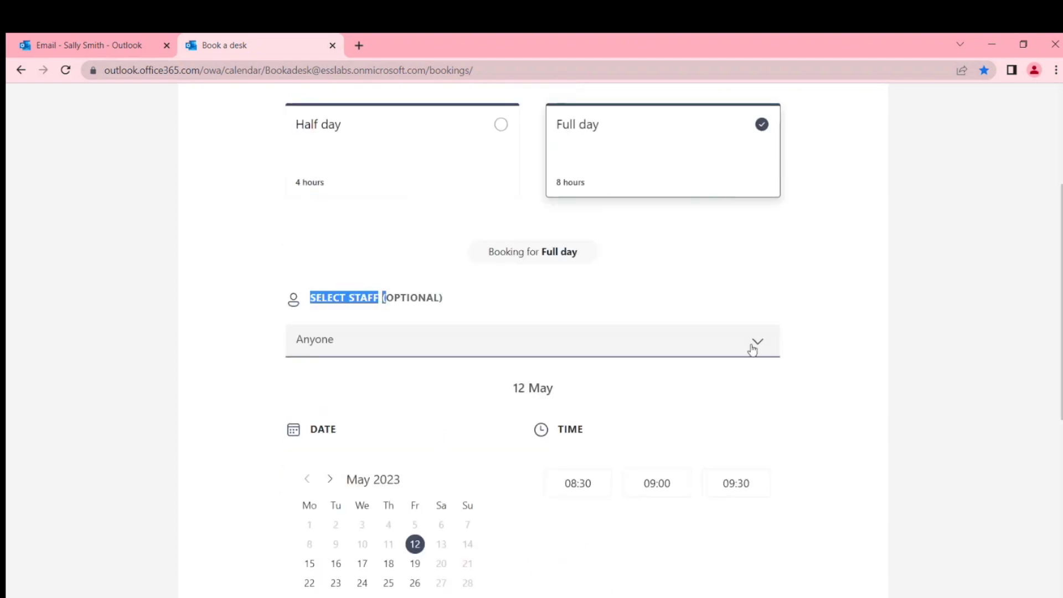
{"action": "left_click", "coordinate": [753, 350]}
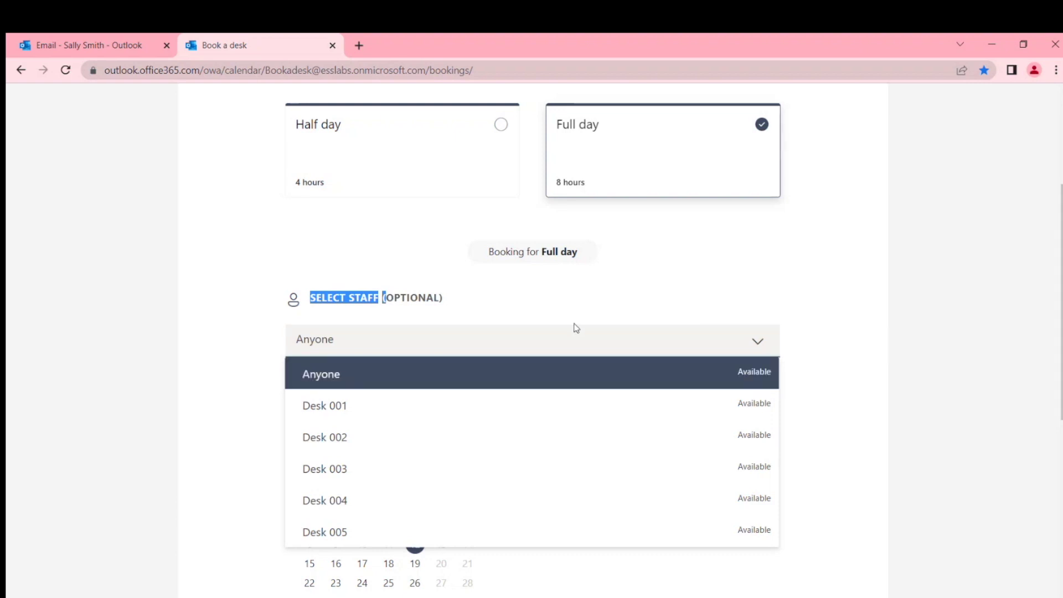
- Close the desk list with staff left as Anyone and bring the calendar into view
{"action": "left_click", "coordinate": [825, 304]}
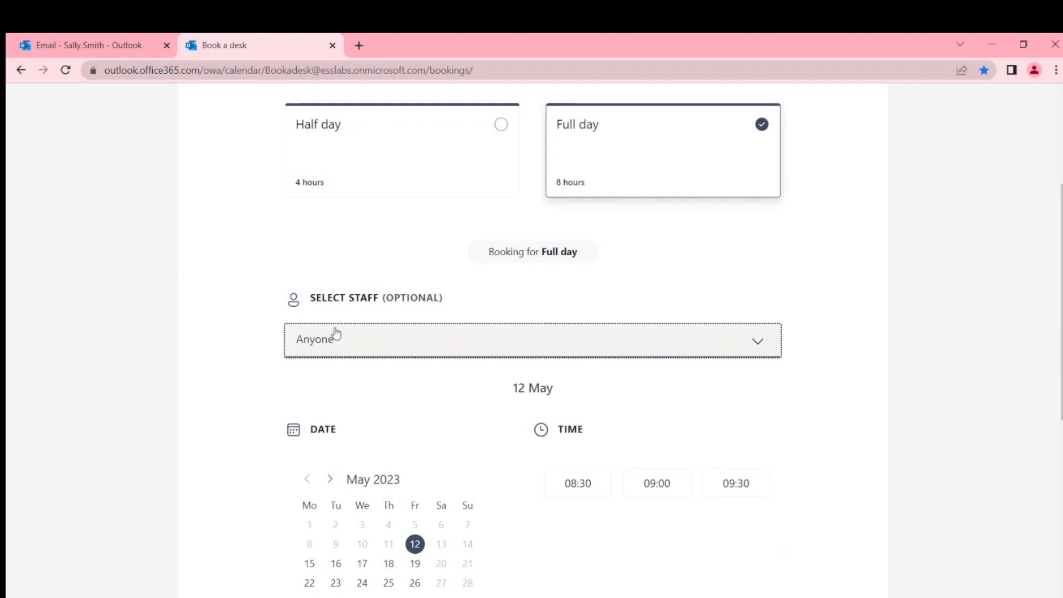
{"action": "scroll", "coordinate": [732, 266], "scroll_direction": "up", "scroll_amount": 3}
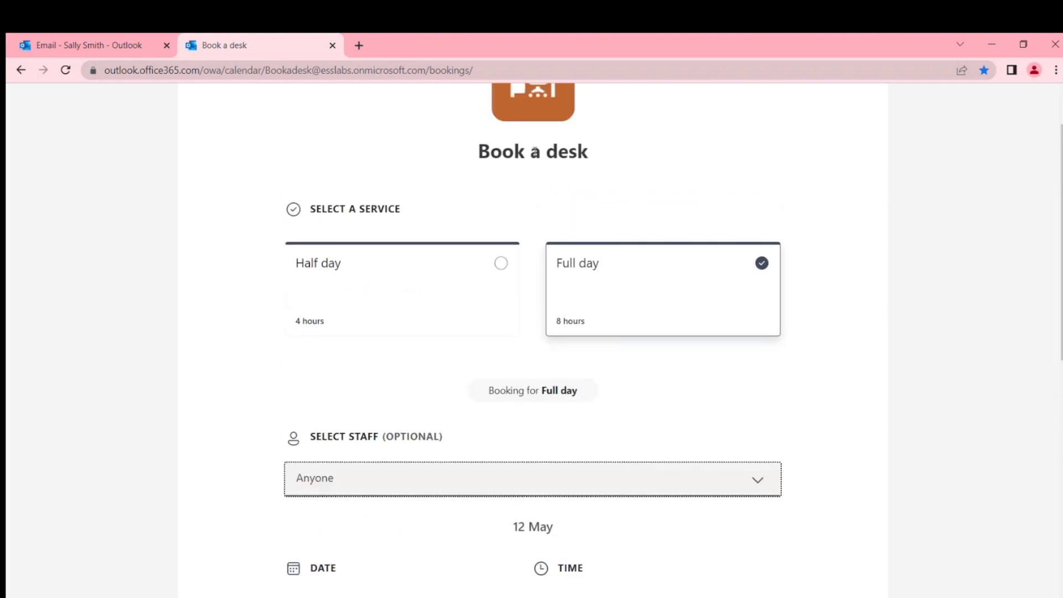
{"action": "scroll", "coordinate": [807, 287], "scroll_direction": "down", "scroll_amount": 5}
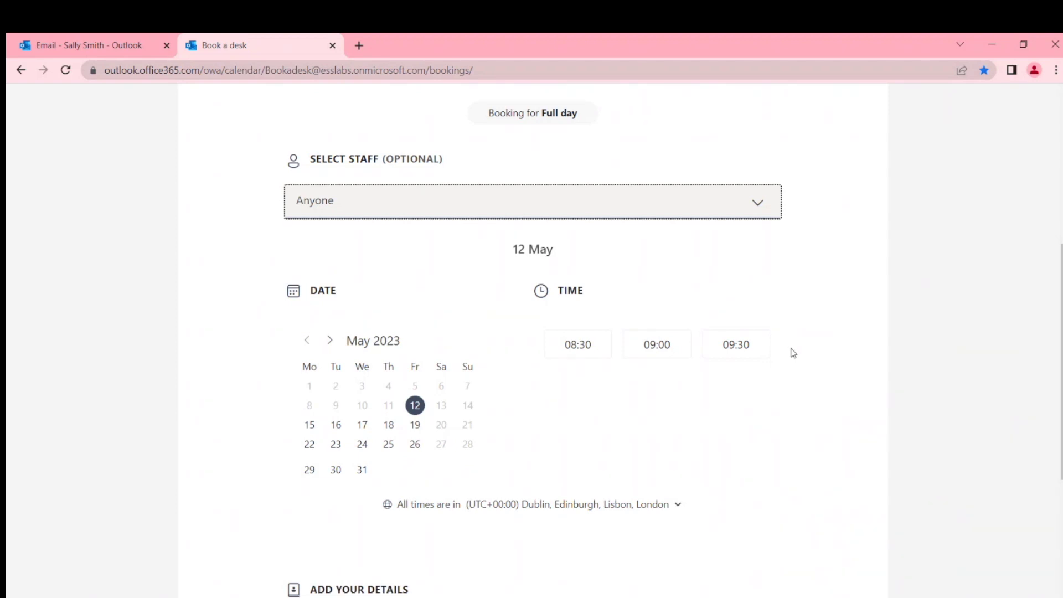
{"action": "scroll", "coordinate": [805, 354], "scroll_direction": "up", "scroll_amount": 1}
{"action": "scroll", "coordinate": [820, 376], "scroll_direction": "up", "scroll_amount": 2}
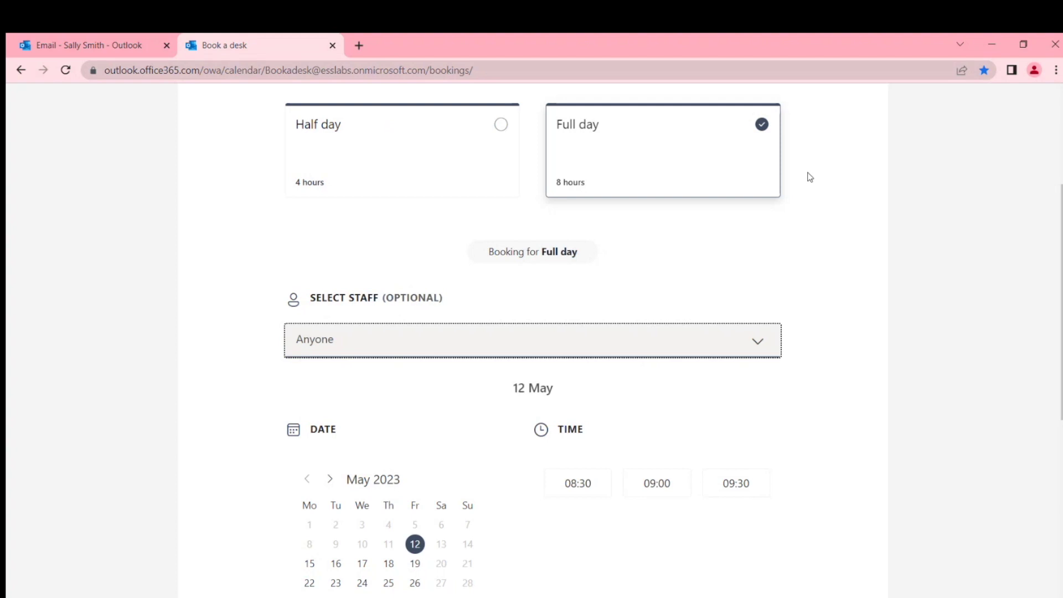
{"action": "scroll", "coordinate": [803, 294], "scroll_direction": "up", "scroll_amount": 2}
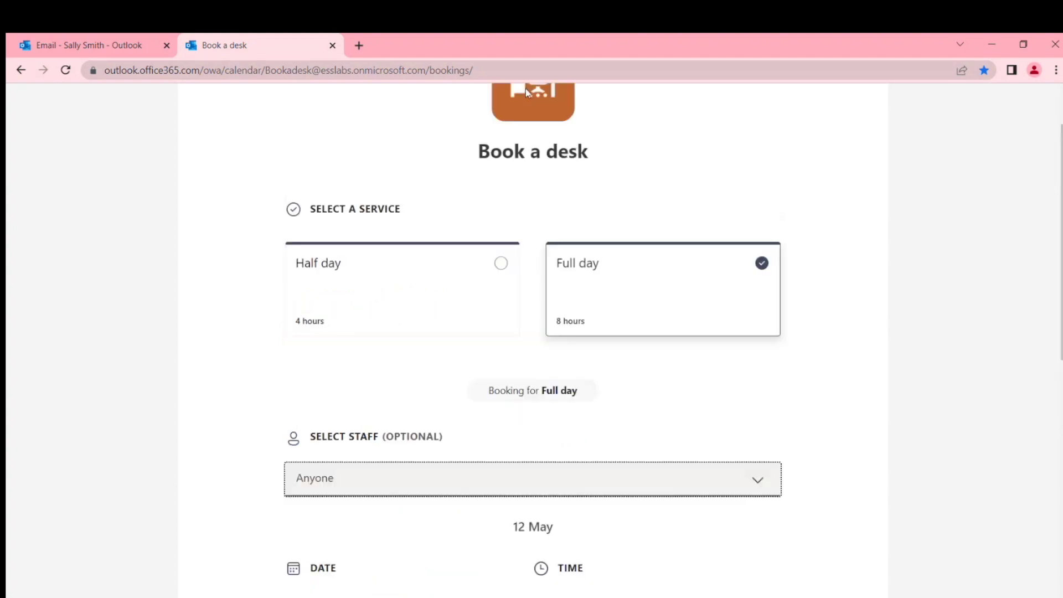
{"action": "scroll", "coordinate": [842, 313], "scroll_direction": "down", "scroll_amount": 4}
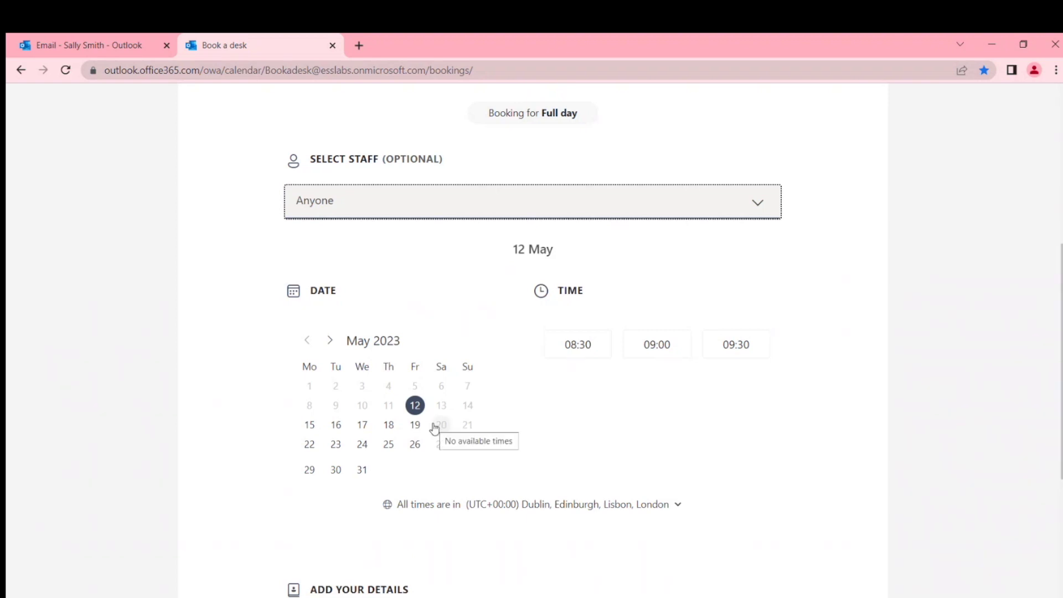
- Set the booking to 15 May at 09:00, then show the desk list
{"action": "left_click", "coordinate": [310, 426]}
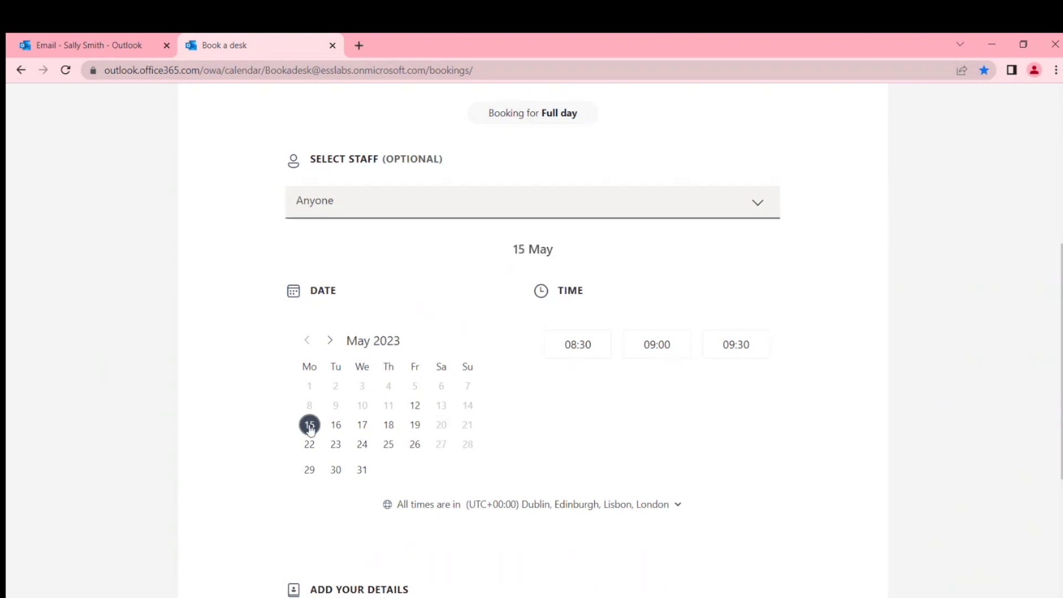
{"action": "left_click", "coordinate": [668, 349]}
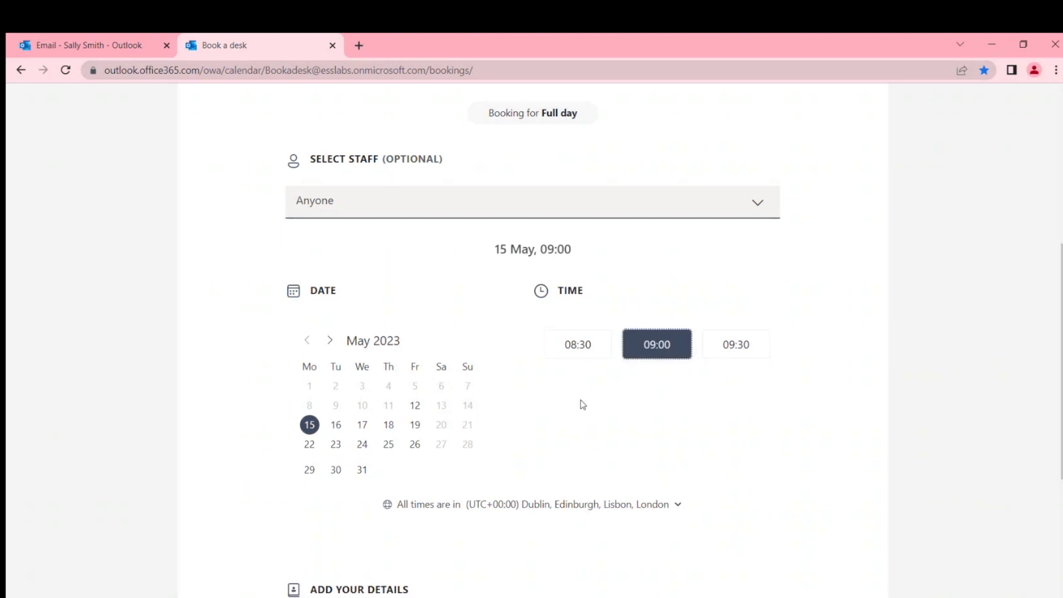
{"action": "scroll", "coordinate": [583, 405], "scroll_direction": "down", "scroll_amount": 1}
{"action": "scroll", "coordinate": [582, 410], "scroll_direction": "down", "scroll_amount": 2}
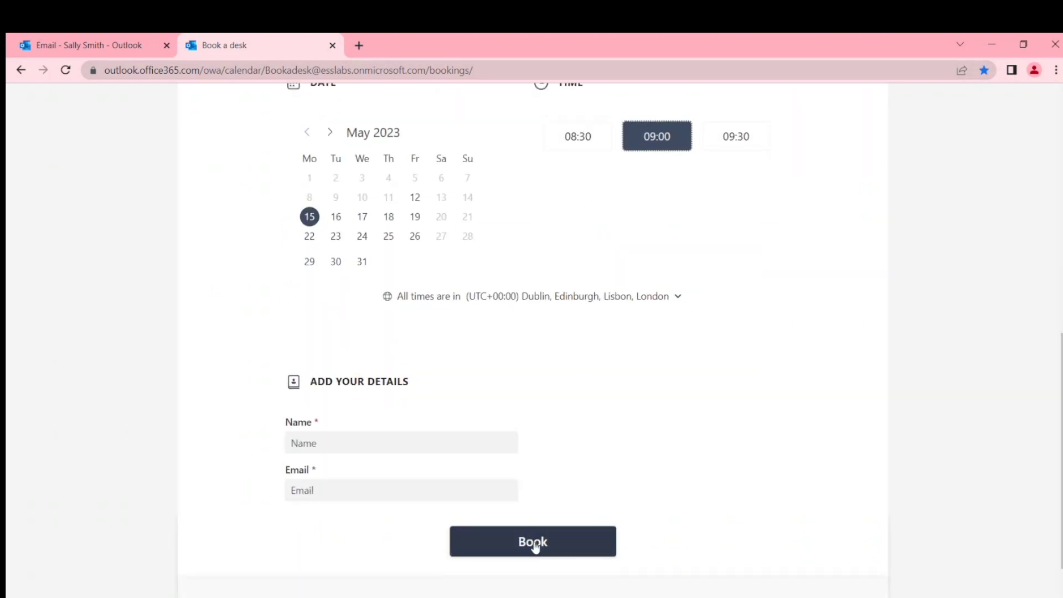
{"action": "scroll", "coordinate": [611, 455], "scroll_direction": "up", "scroll_amount": 4}
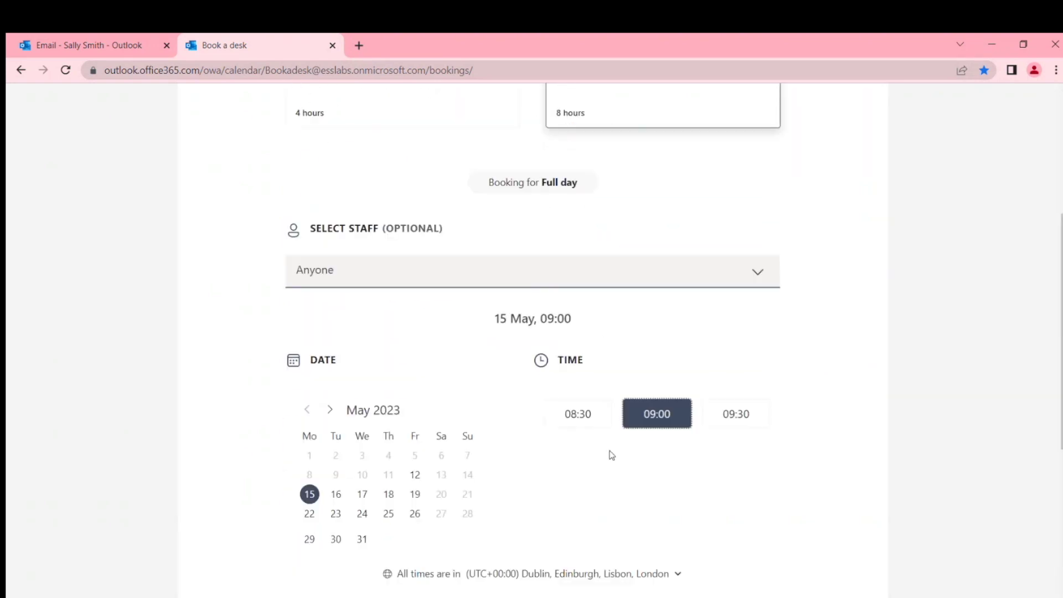
{"action": "left_click", "coordinate": [757, 272]}
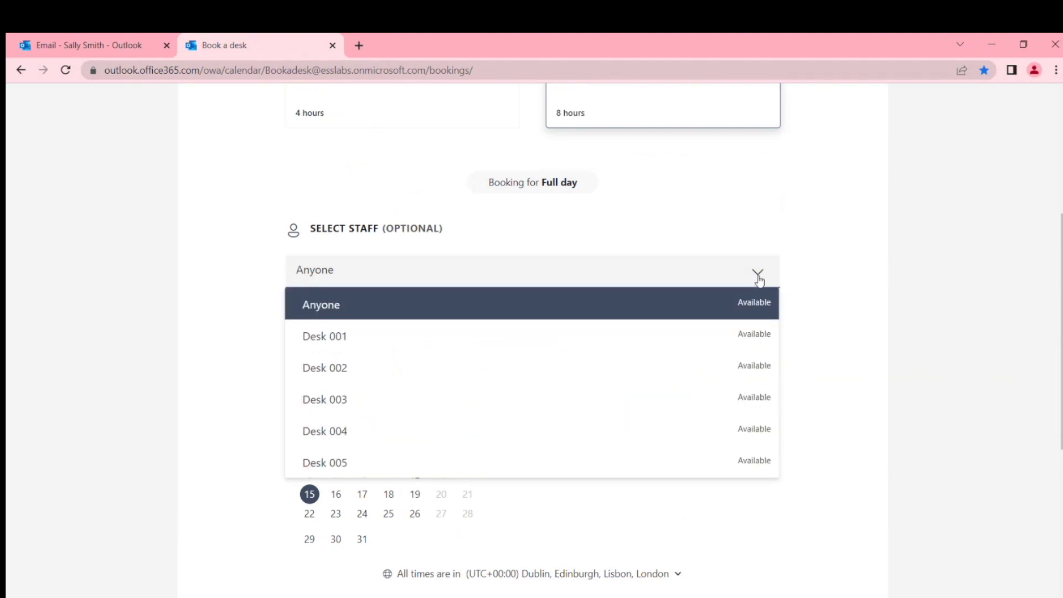
- Choose Desk 003 as the staff for the 15 May full-day booking
{"action": "left_click", "coordinate": [333, 399]}
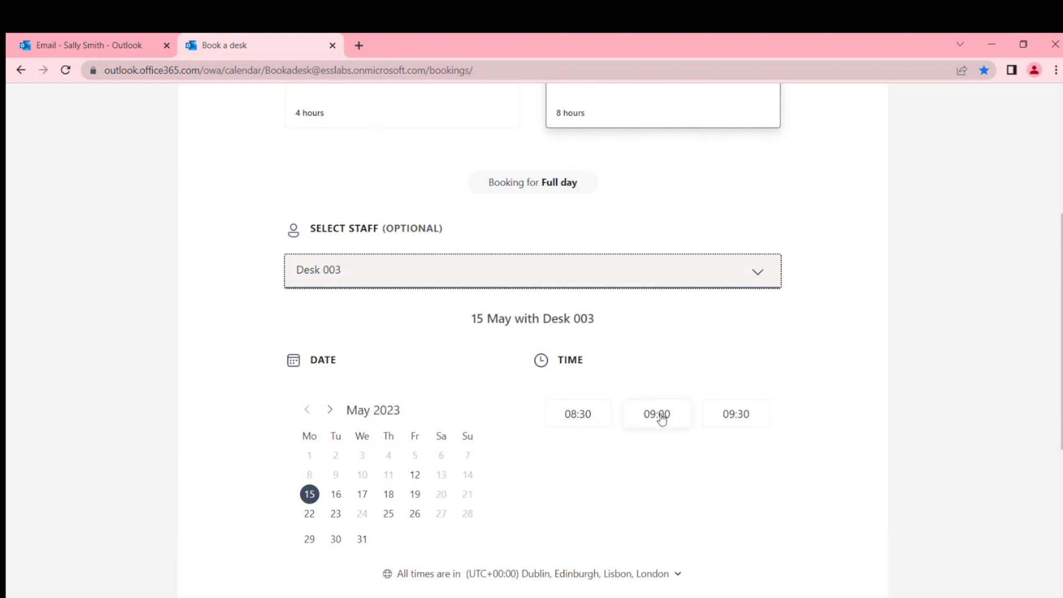
{"action": "scroll", "coordinate": [637, 465], "scroll_direction": "down", "scroll_amount": 5}
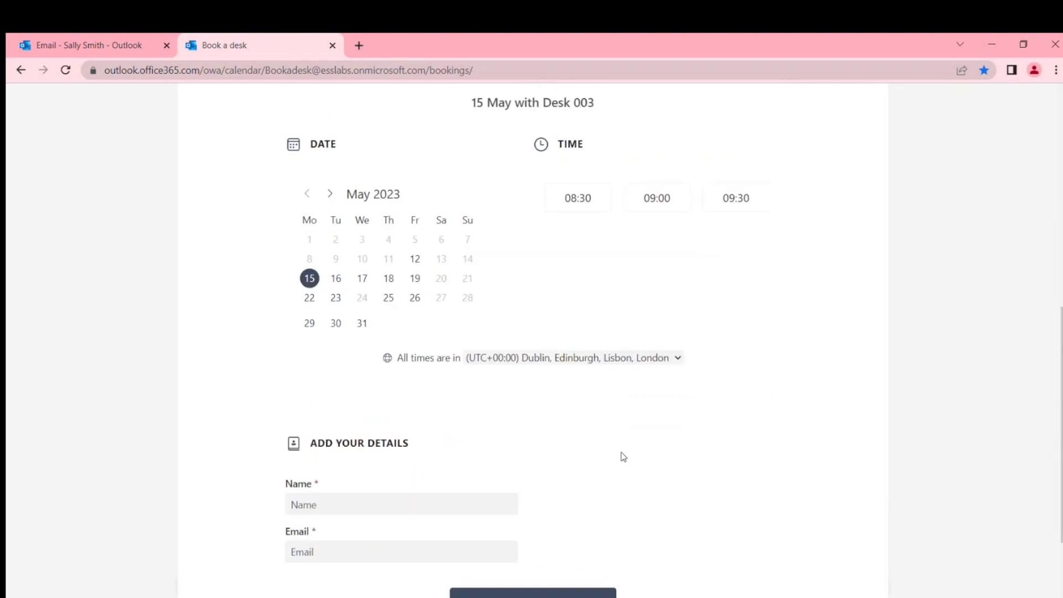
{"action": "scroll", "coordinate": [690, 394], "scroll_direction": "up", "scroll_amount": 3}
{"action": "scroll", "coordinate": [670, 434], "scroll_direction": "down", "scroll_amount": 4}
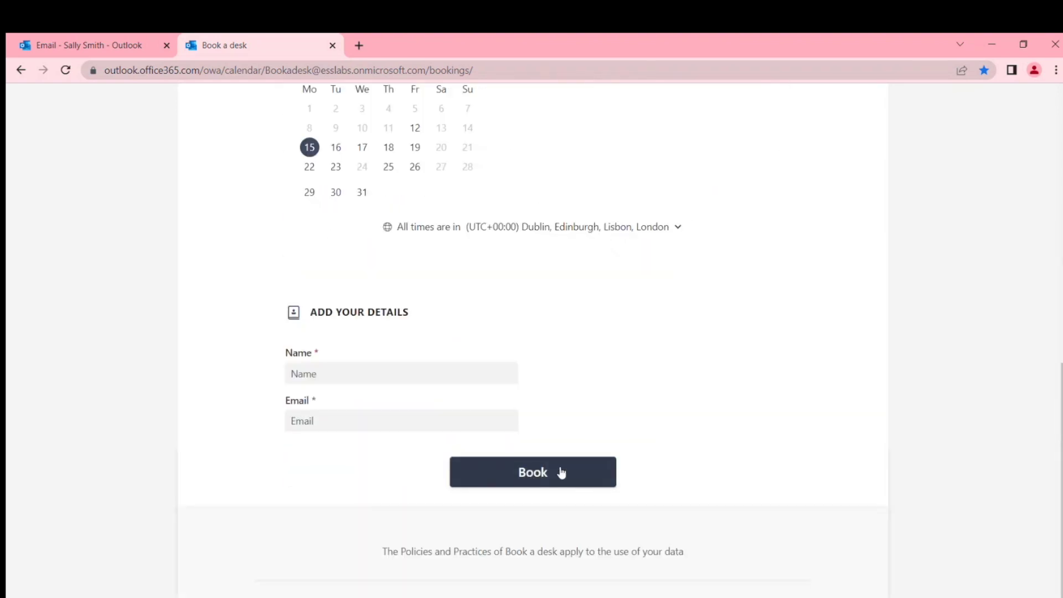
{"action": "scroll", "coordinate": [561, 472], "scroll_direction": "up", "scroll_amount": 5}
- Pick the 09:00 start time and recheck that Desk 003 stays selected
{"action": "left_click", "coordinate": [687, 344]}
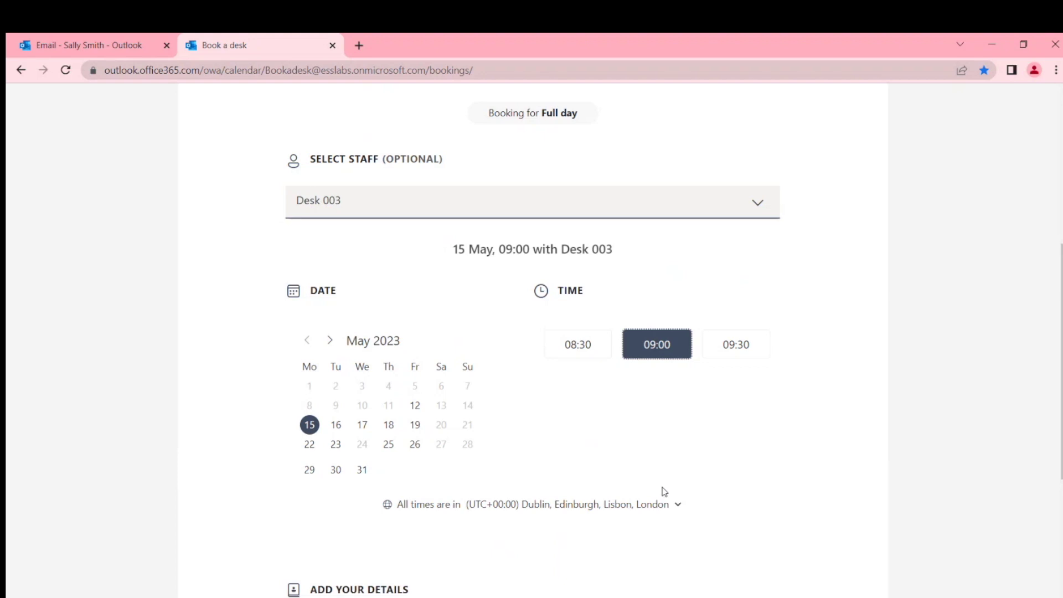
{"action": "left_click", "coordinate": [759, 208]}
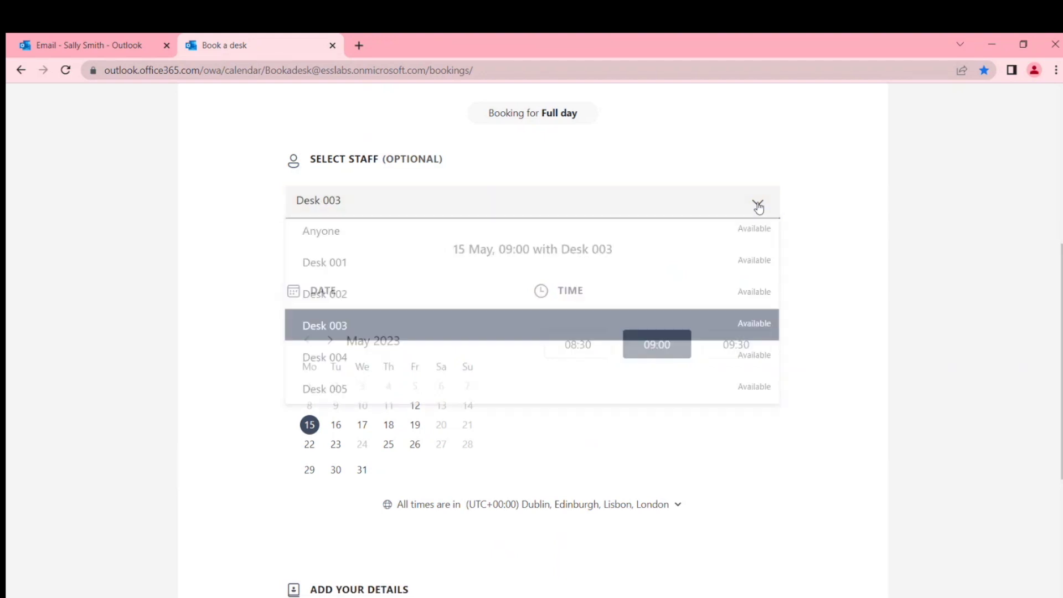
{"action": "left_click", "coordinate": [367, 341]}
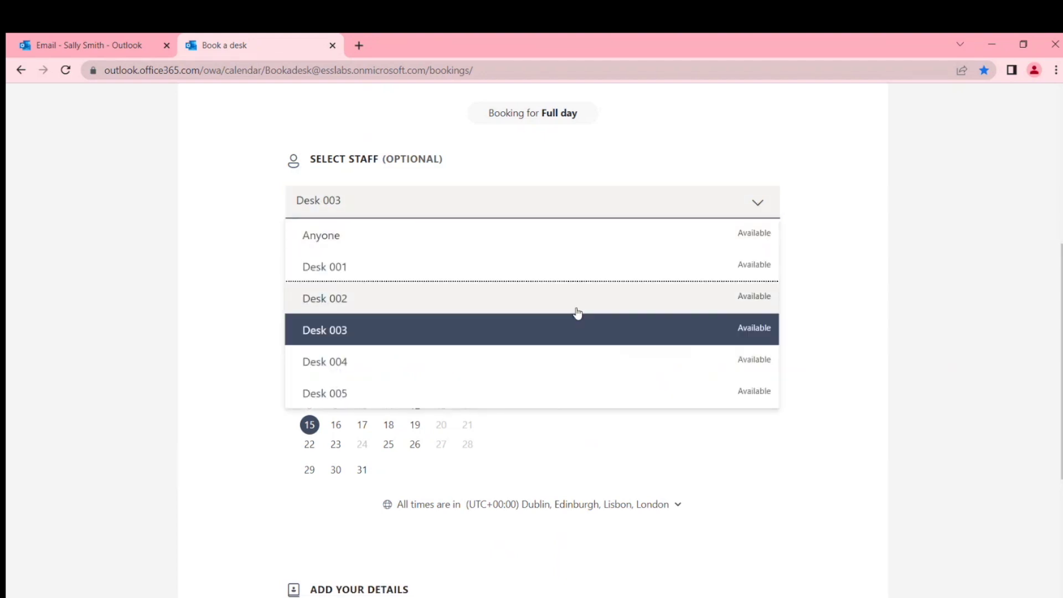
{"action": "left_click", "coordinate": [861, 343]}
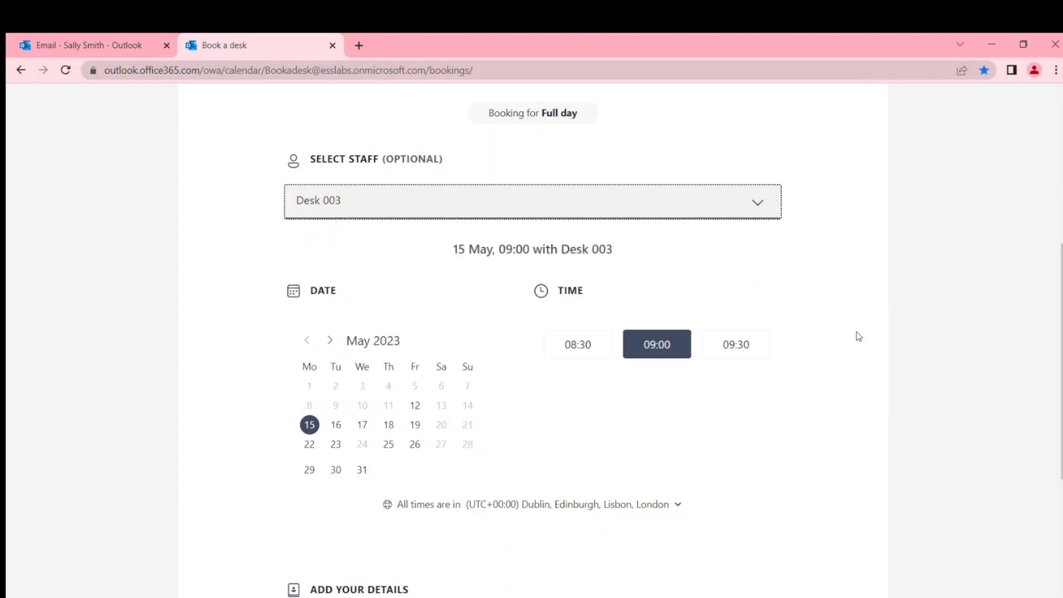
{"action": "left_click", "coordinate": [761, 204]}
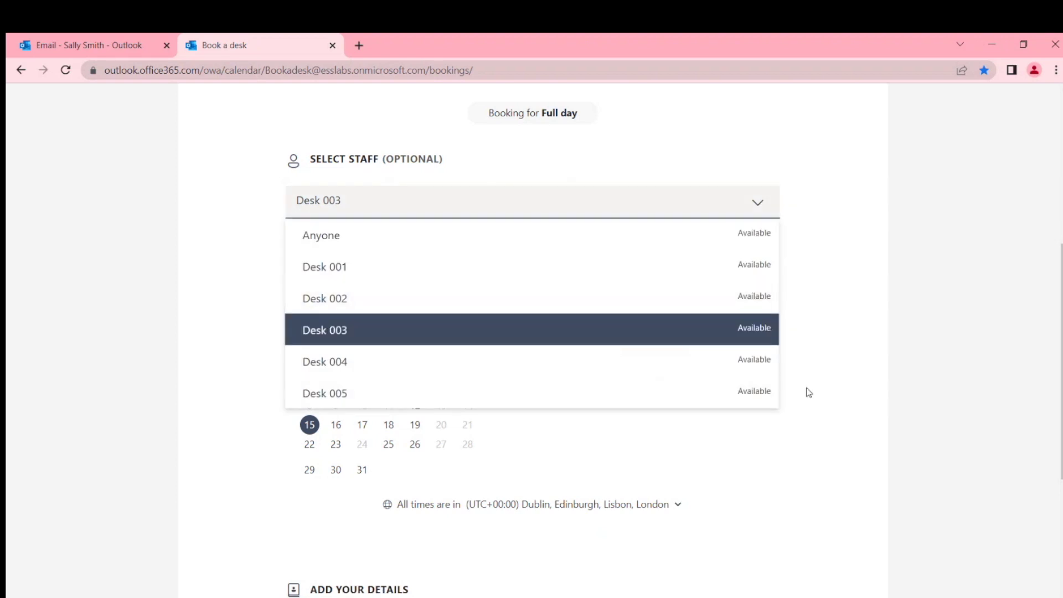
{"action": "left_click", "coordinate": [832, 359]}
- Fill in the booker's name and e-mail from autofill and submit the booking
{"action": "scroll", "coordinate": [641, 425], "scroll_direction": "down", "scroll_amount": 4}
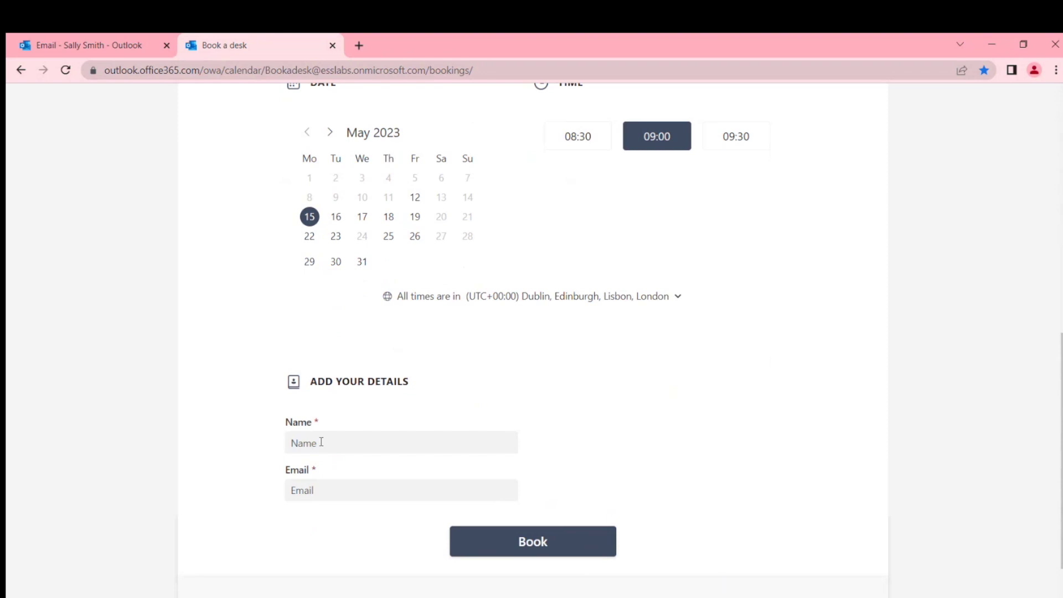
{"action": "left_click", "coordinate": [320, 442]}
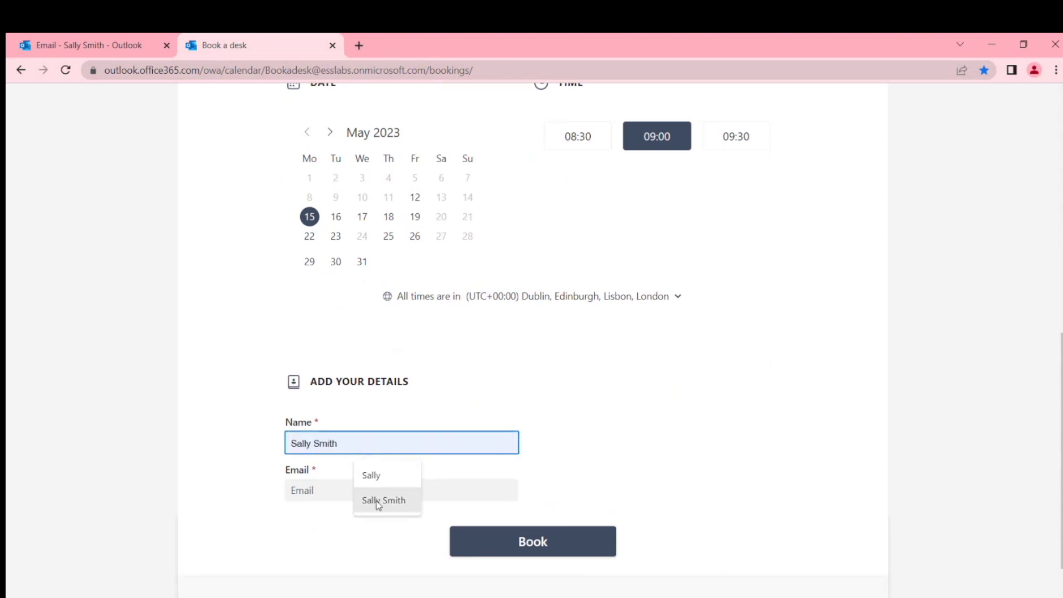
{"action": "left_click", "coordinate": [374, 500]}
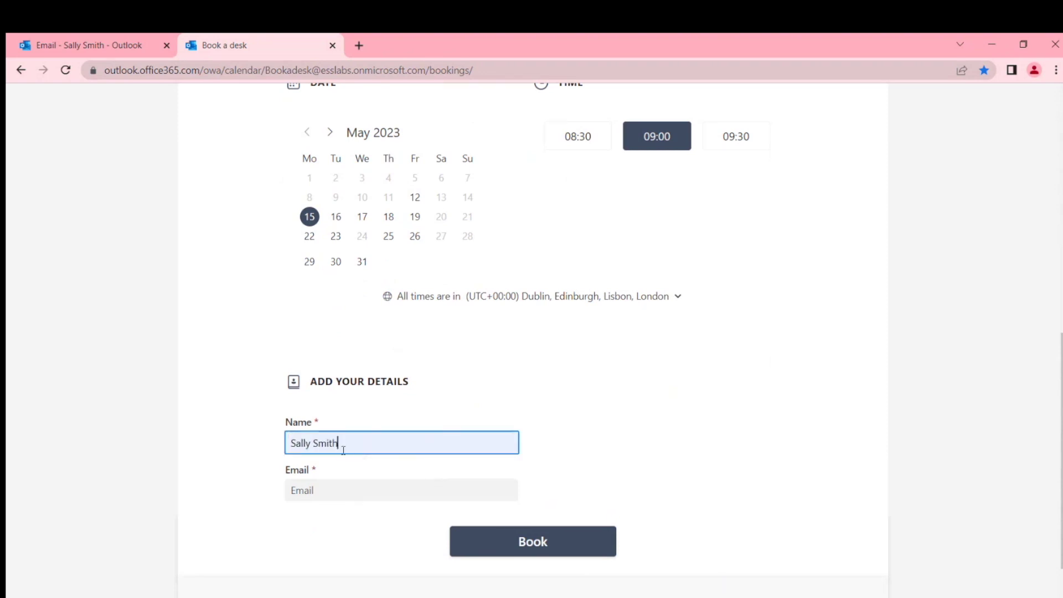
{"action": "left_click", "coordinate": [366, 487]}
{"action": "left_click", "coordinate": [423, 529]}
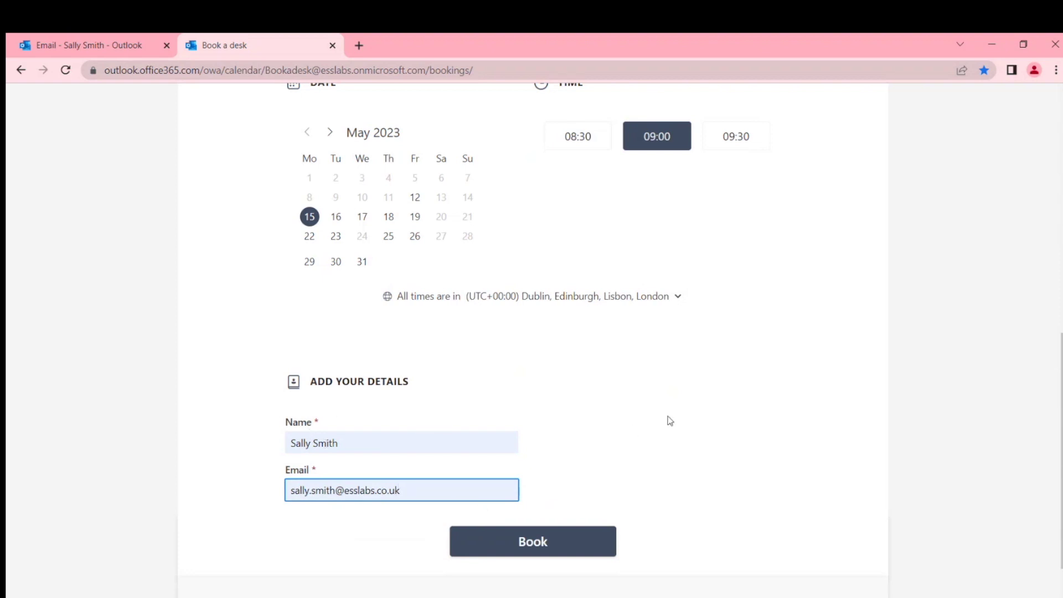
{"action": "key", "text": "Return"}
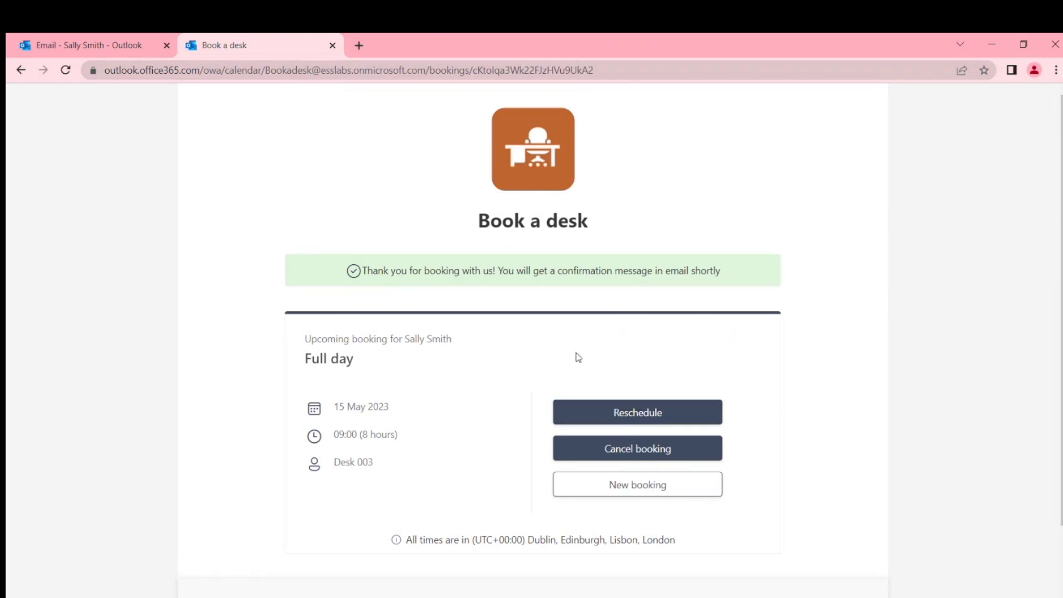
- Switch to the Email - Outlook tab to view the inbox
{"action": "left_click", "coordinate": [59, 50]}
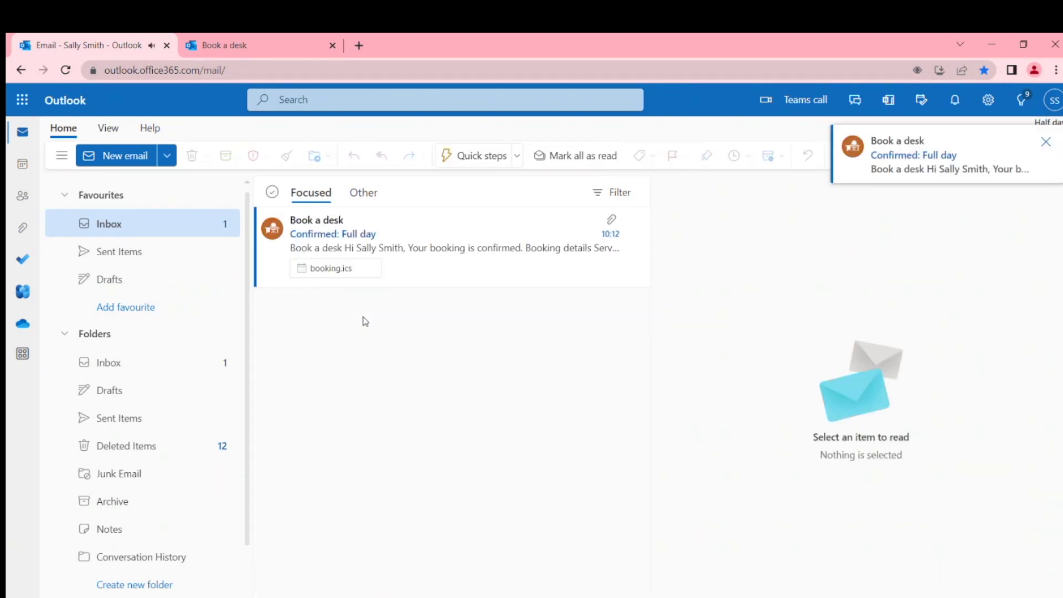
- Open the Confirmed: Full day email and add its booking.ics event to the calendar
{"action": "left_click", "coordinate": [331, 275]}
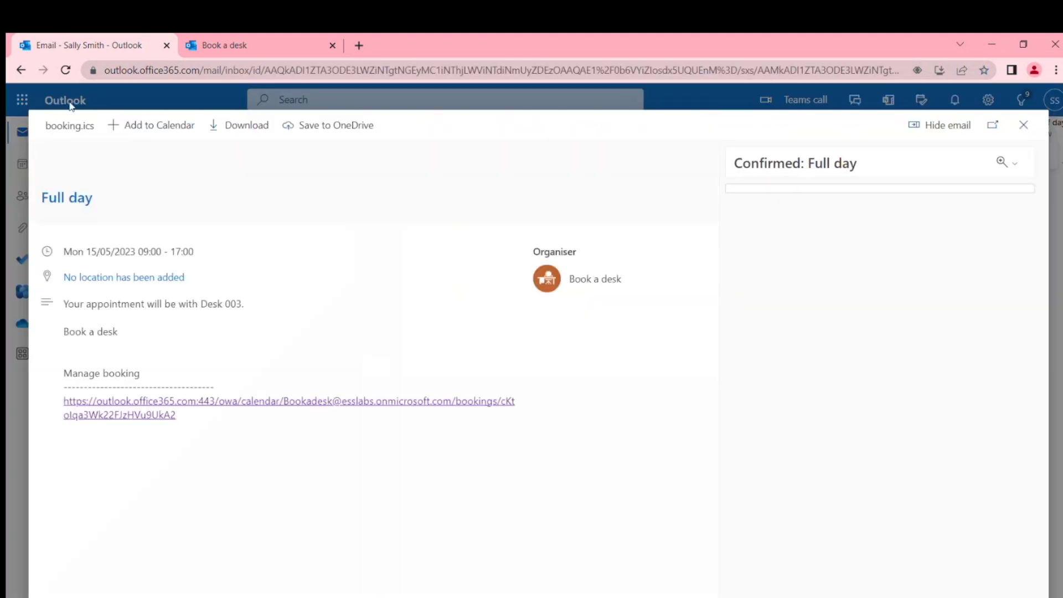
{"action": "left_click", "coordinate": [152, 128]}
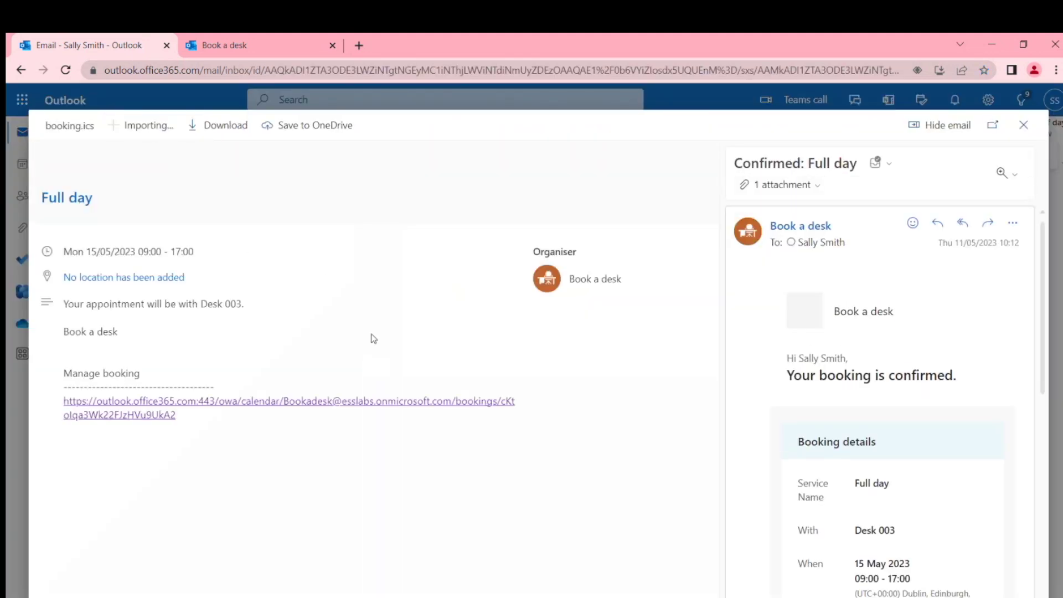